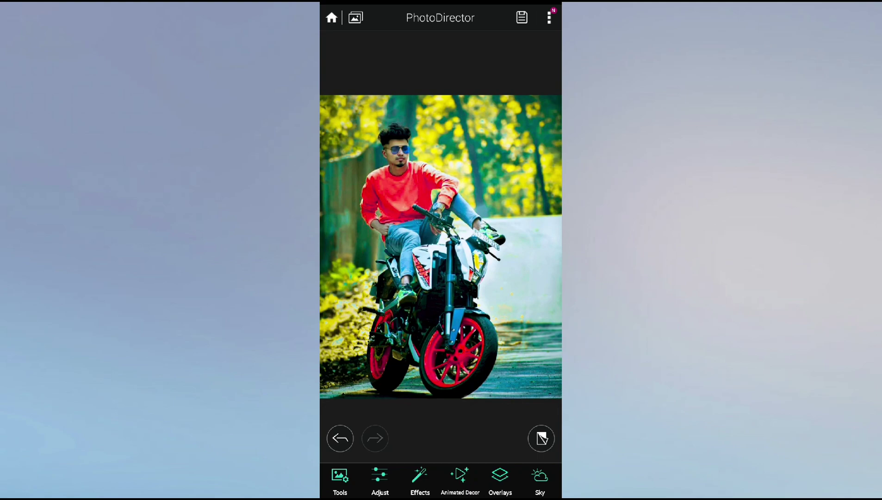
Scroll the bottom editing toolbar to reveal more tools
{"action": "left_click_drag", "start_coordinate": [509, 481], "coordinate": [394, 481]}
Brush Skin Smoothener over the rider's face in Portrait Tools and apply it
{"action": "left_click_drag", "start_coordinate": [532, 479], "coordinate": [430, 479]}
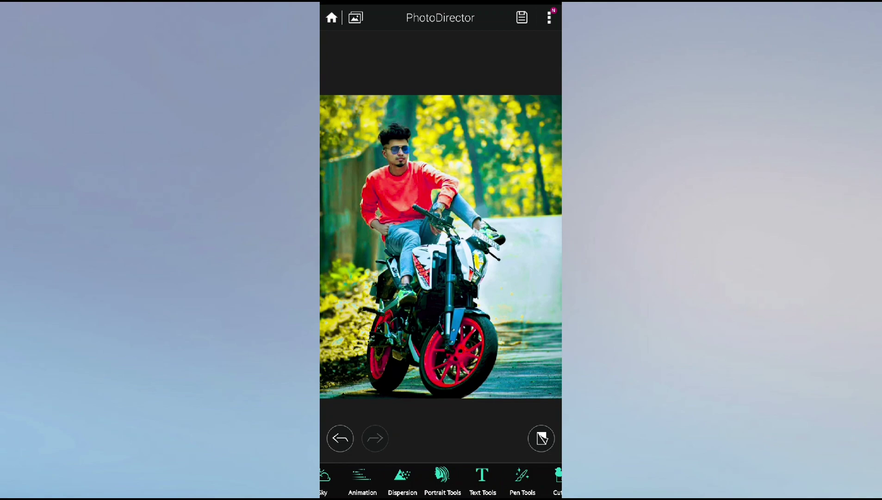
{"action": "left_click_drag", "start_coordinate": [509, 479], "coordinate": [443, 479]}
{"action": "left_click", "coordinate": [376, 479]}
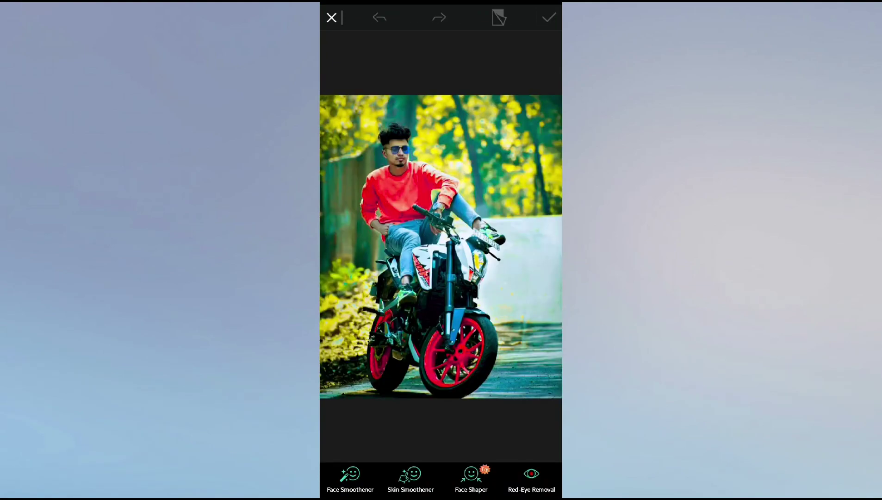
{"action": "left_click", "coordinate": [410, 476]}
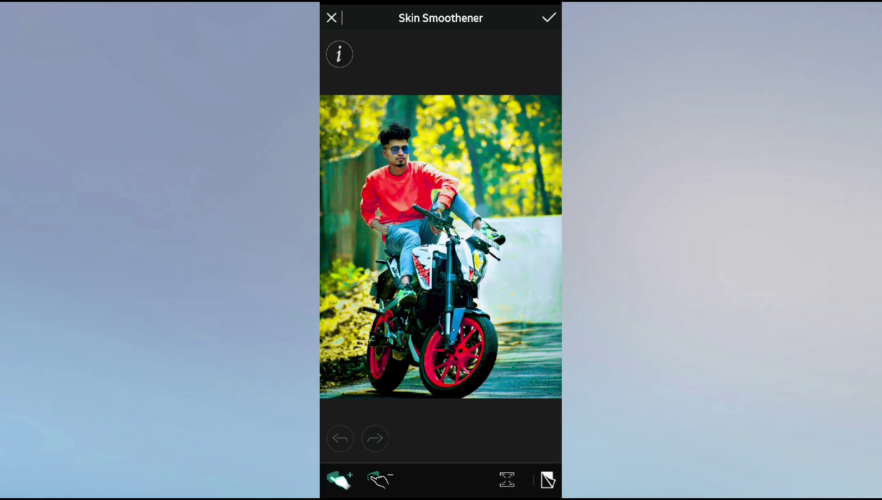
{"action": "left_click_drag", "start_coordinate": [389, 152], "coordinate": [404, 164]}
{"action": "left_click", "coordinate": [548, 17]}
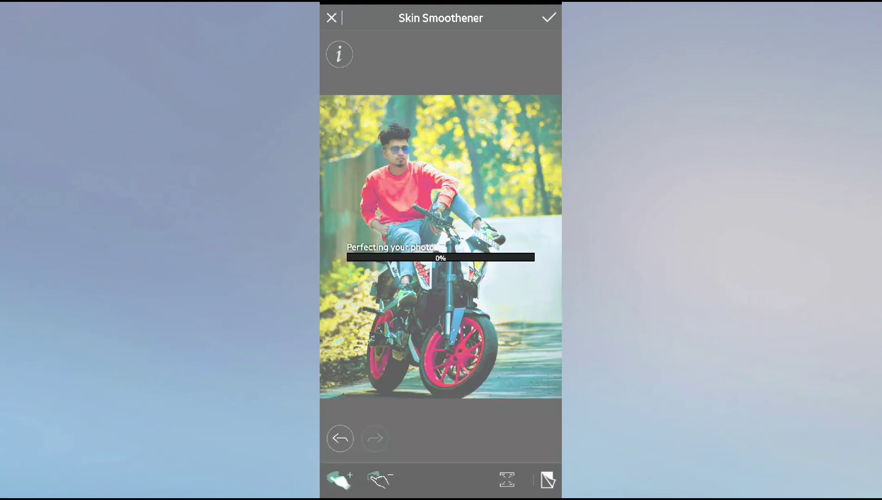
{"action": "left_click", "coordinate": [548, 18]}
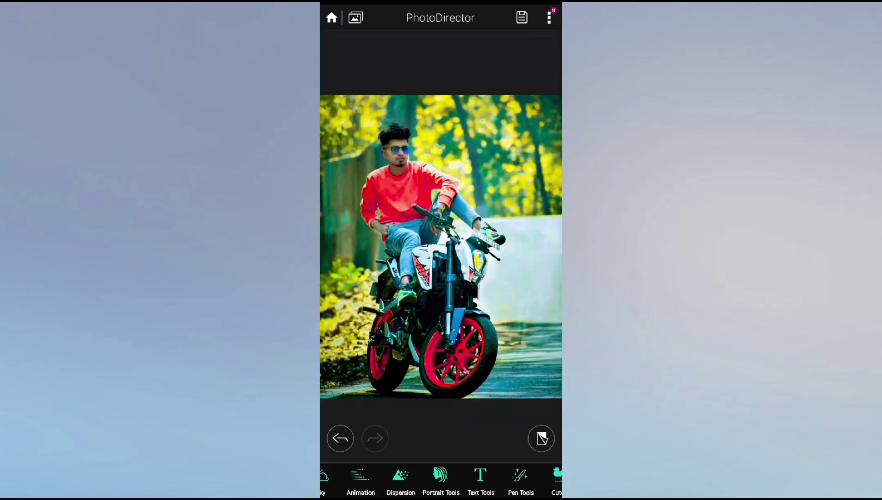
Add a Lens Flare overlay, trying several styles before settling on a soft one
{"action": "left_click_drag", "start_coordinate": [360, 479], "coordinate": [509, 479]}
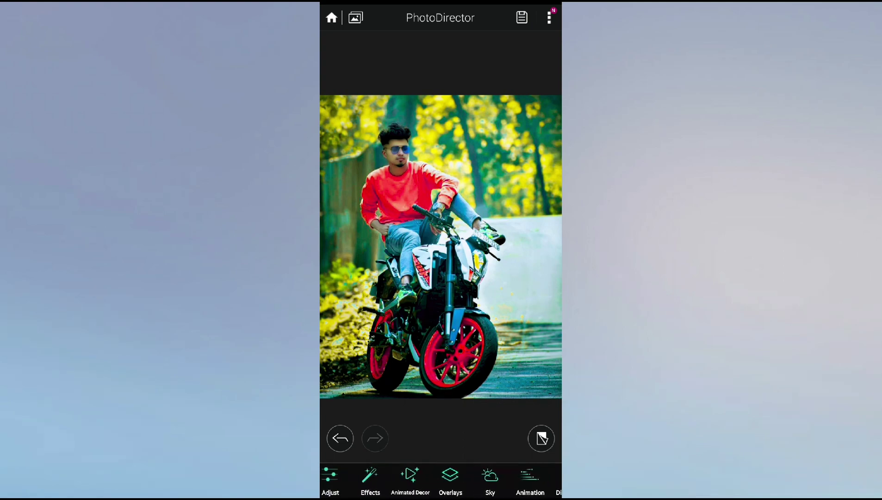
{"action": "left_click_drag", "start_coordinate": [393, 479], "coordinate": [412, 479]}
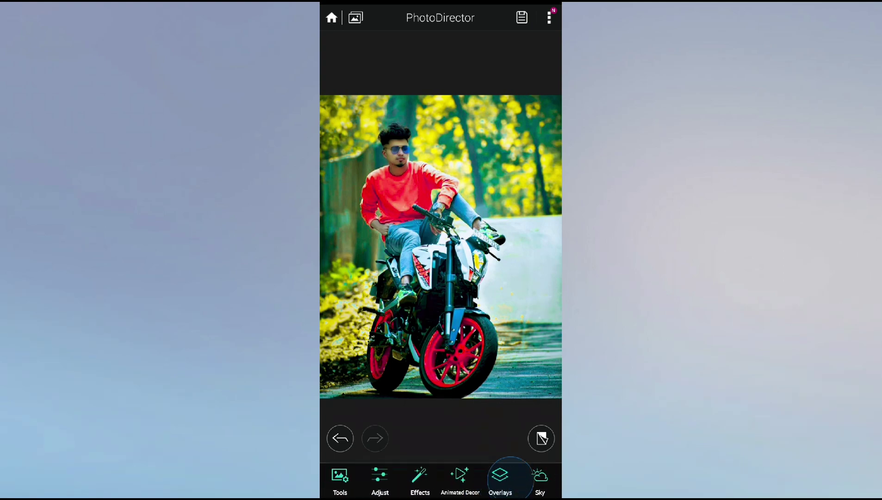
{"action": "left_click", "coordinate": [500, 478]}
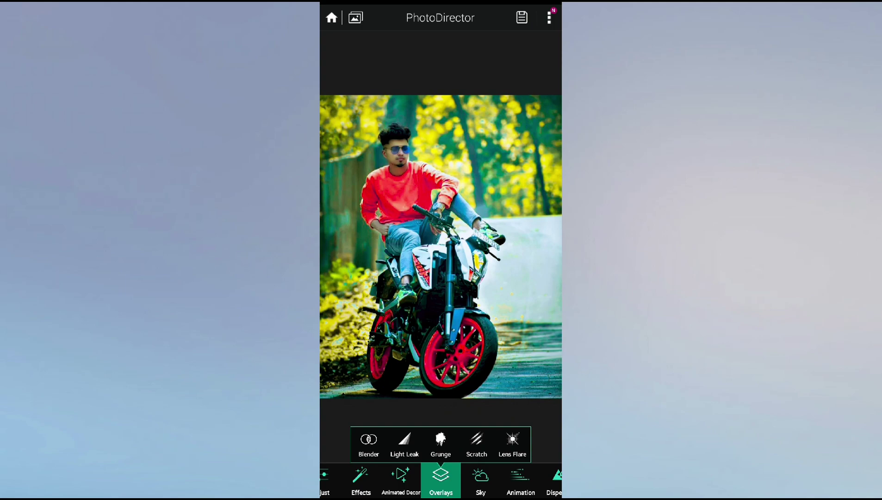
{"action": "left_click", "coordinate": [512, 444]}
{"action": "left_click", "coordinate": [407, 470]}
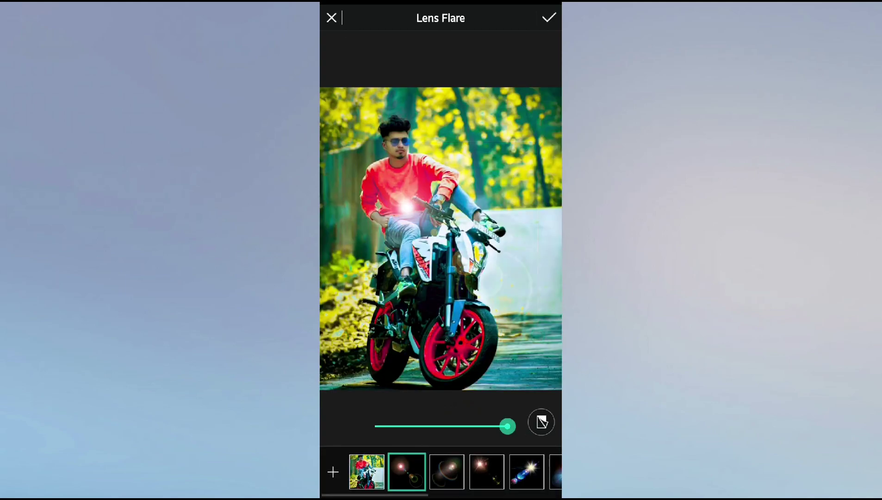
{"action": "left_click", "coordinate": [446, 471]}
{"action": "mouse_move", "coordinate": [476, 208]}
{"action": "left_mouse_down"}
{"action": "mouse_move", "coordinate": [505, 129]}
{"action": "mouse_move", "coordinate": [441, 114]}
{"action": "left_mouse_up"}
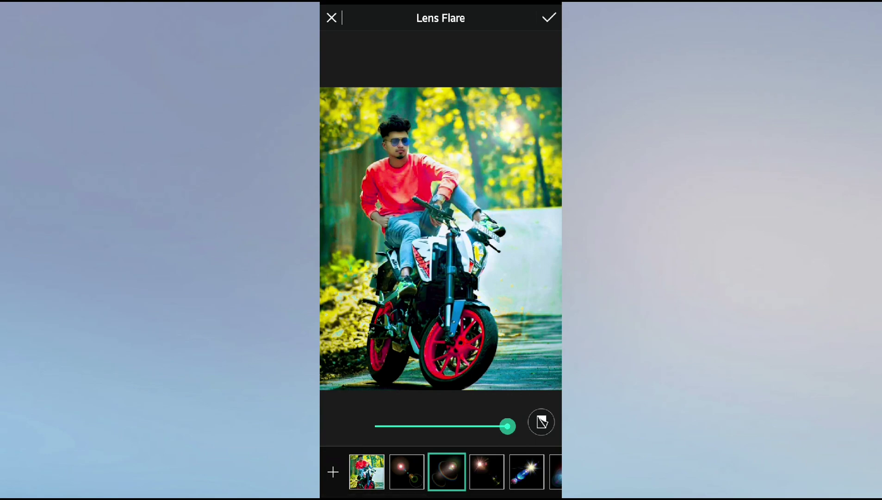
{"action": "left_click", "coordinate": [486, 471]}
{"action": "left_click", "coordinate": [474, 471]}
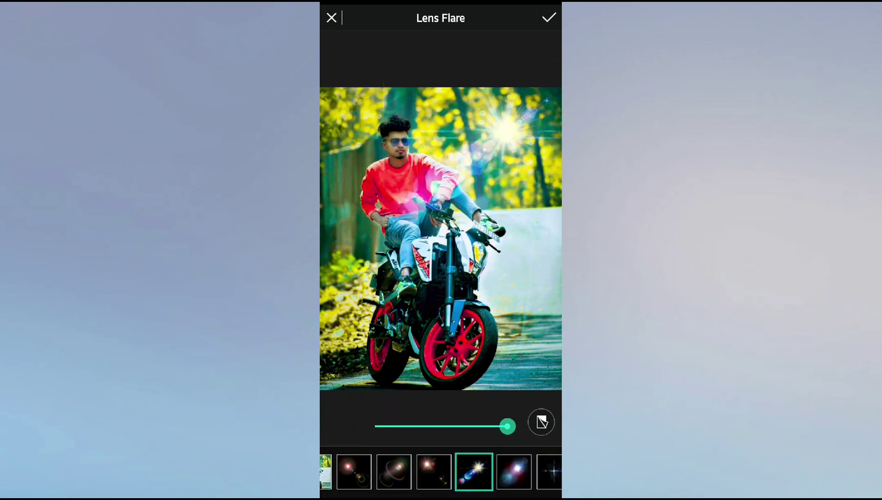
{"action": "left_click", "coordinate": [513, 471]}
Dim the flare to strength 76, position it in the upper-right treetops, and apply
{"action": "mouse_move", "coordinate": [508, 426]}
{"action": "left_mouse_down"}
{"action": "mouse_move", "coordinate": [475, 425]}
{"action": "mouse_move", "coordinate": [507, 425]}
{"action": "left_mouse_up"}
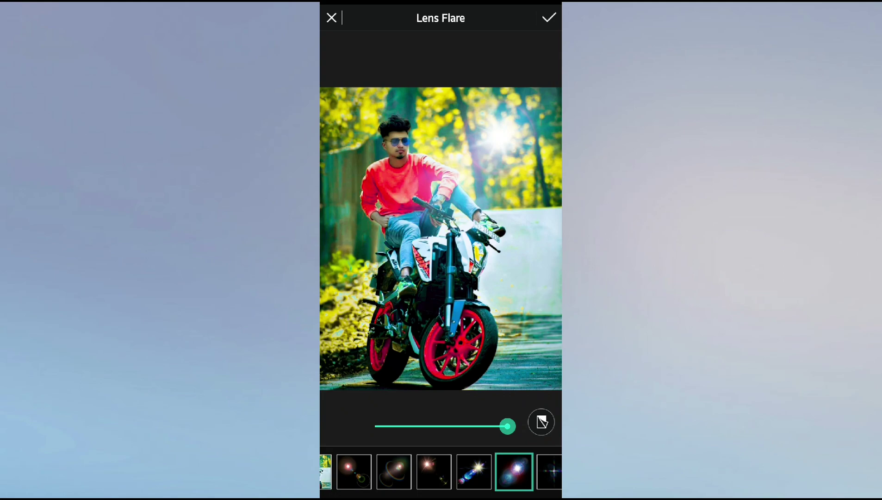
{"action": "left_click_drag", "start_coordinate": [521, 88], "coordinate": [517, 147]}
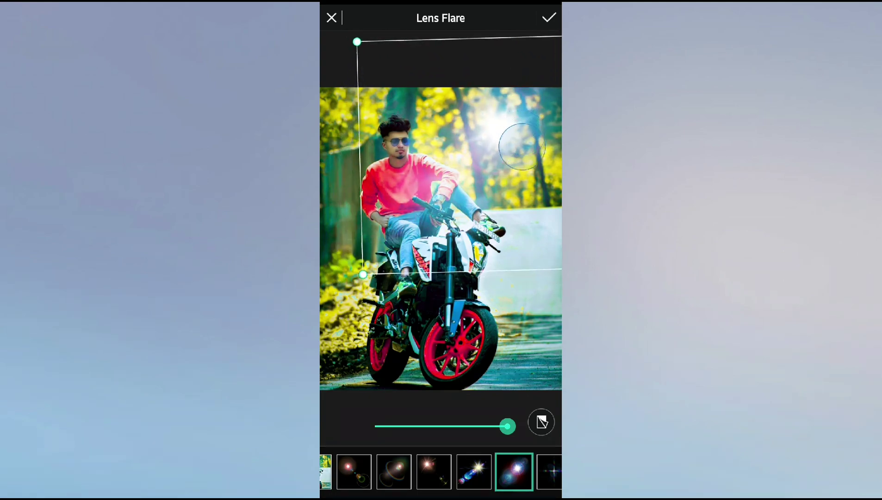
{"action": "left_click_drag", "start_coordinate": [518, 147], "coordinate": [529, 168]}
{"action": "left_click_drag", "start_coordinate": [506, 139], "coordinate": [503, 135]}
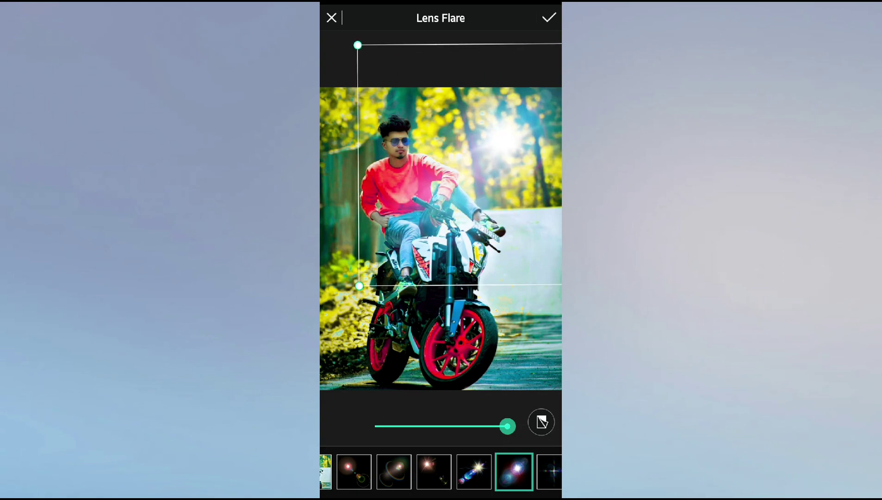
{"action": "left_click", "coordinate": [548, 17]}
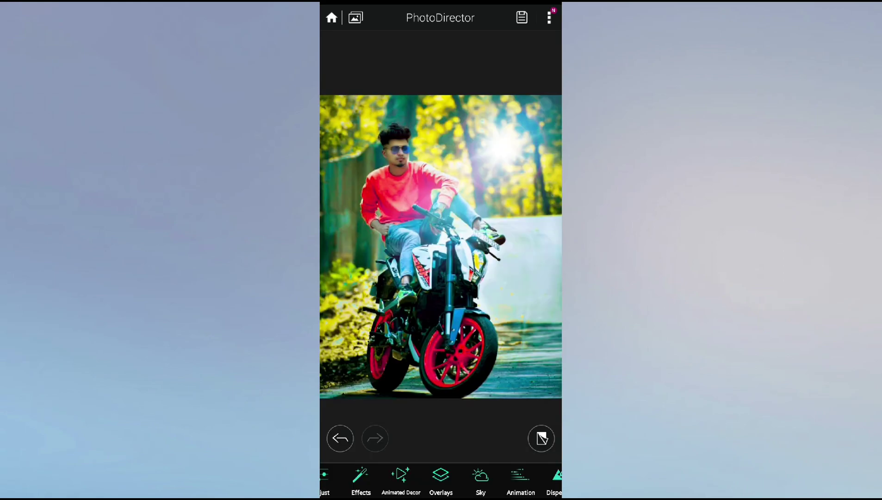
Add the 'Open Your Mind' text image from the Editing photo album as an overlay
{"action": "mouse_move", "coordinate": [448, 481]}
{"action": "left_mouse_down"}
{"action": "mouse_move", "coordinate": [506, 481]}
{"action": "mouse_move", "coordinate": [407, 476]}
{"action": "left_mouse_up"}
{"action": "left_click_drag", "start_coordinate": [486, 476], "coordinate": [393, 477]}
{"action": "left_click_drag", "start_coordinate": [463, 476], "coordinate": [423, 476]}
{"action": "left_click_drag", "start_coordinate": [500, 477], "coordinate": [398, 477]}
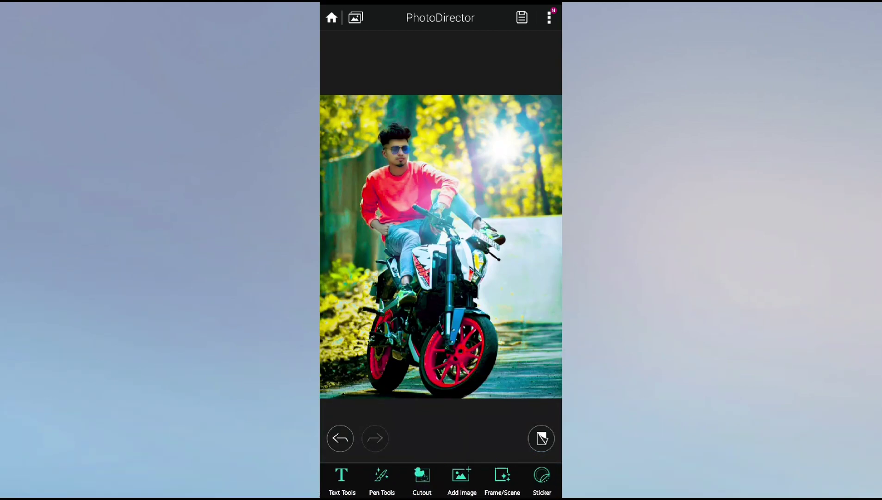
{"action": "left_click", "coordinate": [461, 480]}
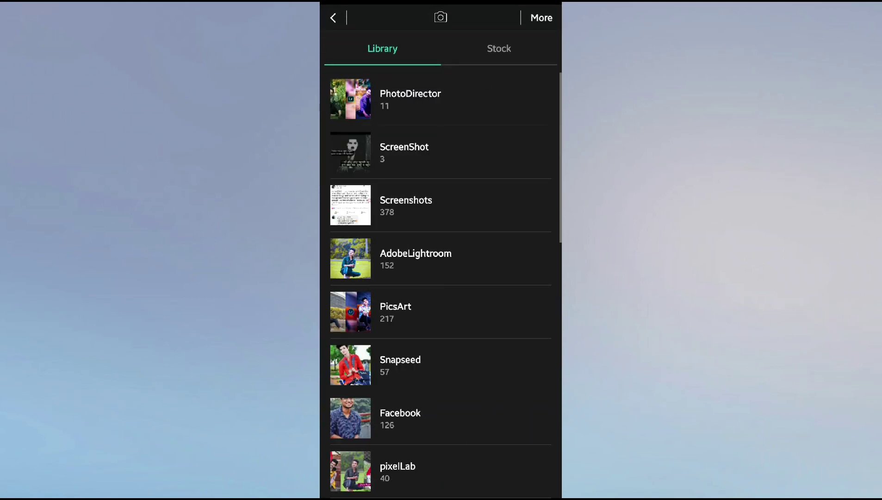
{"action": "scroll", "coordinate": [518, 197], "scroll_direction": "down", "scroll_amount": 5}
{"action": "left_click", "coordinate": [439, 336]}
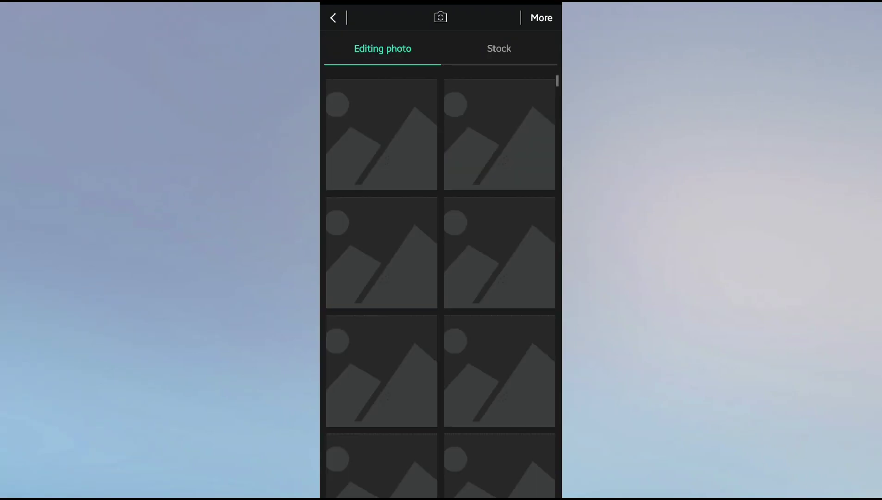
{"action": "scroll", "coordinate": [442, 286], "scroll_direction": "down", "scroll_amount": 8}
{"action": "scroll", "coordinate": [442, 287], "scroll_direction": "down", "scroll_amount": 4}
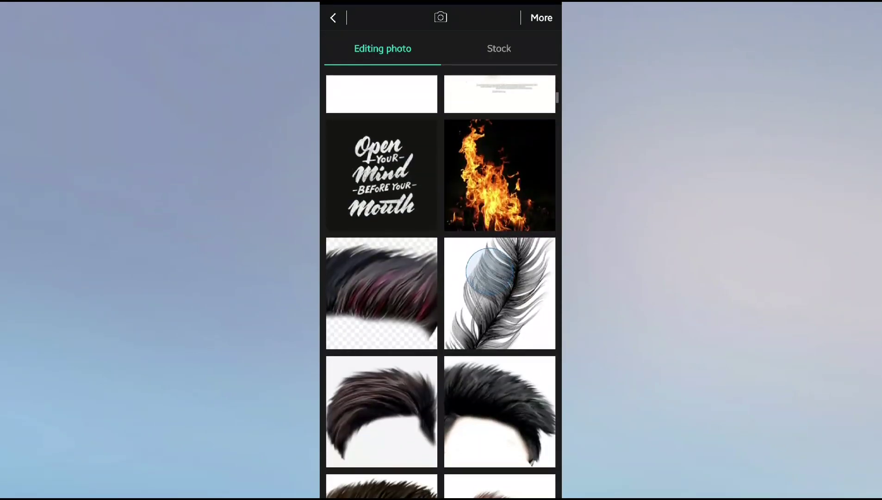
{"action": "left_click", "coordinate": [381, 176]}
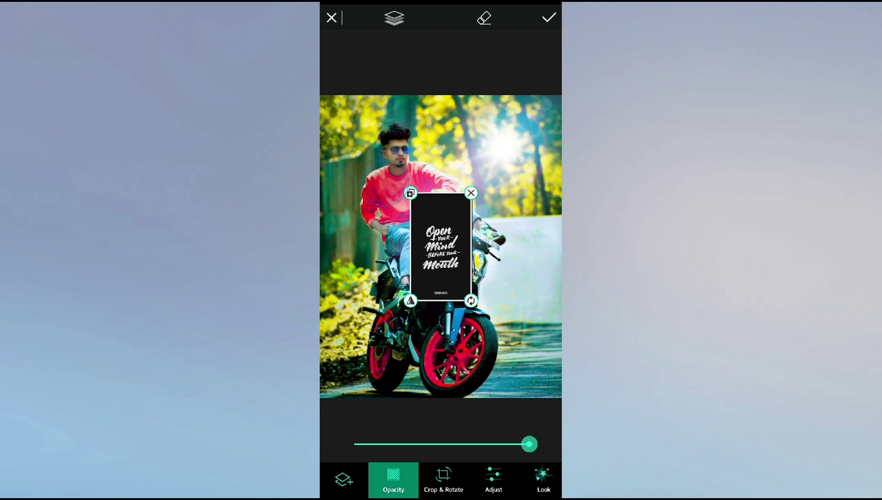
Set the text overlay to Screen blending, enlarging and shifting it rightward
{"action": "left_click_drag", "start_coordinate": [509, 479], "coordinate": [410, 479]}
{"action": "left_click", "coordinate": [495, 479]}
{"action": "left_click", "coordinate": [440, 447]}
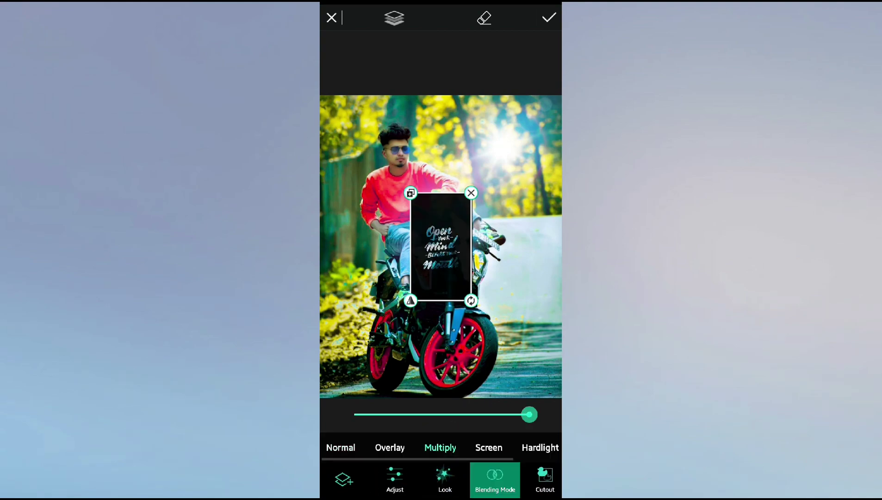
{"action": "left_click", "coordinate": [390, 447]}
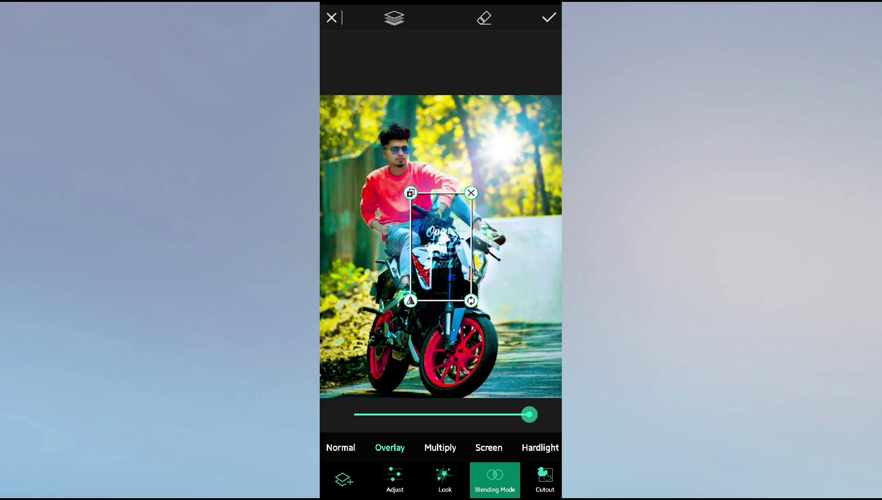
{"action": "left_click", "coordinate": [489, 447]}
{"action": "mouse_move", "coordinate": [471, 302]}
{"action": "left_mouse_down"}
{"action": "mouse_move", "coordinate": [513, 287]}
{"action": "mouse_move", "coordinate": [548, 344]}
{"action": "left_mouse_up"}
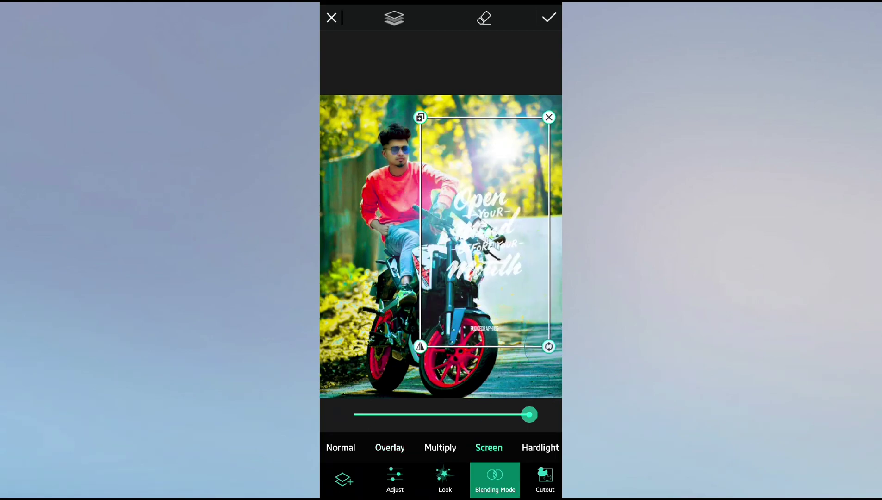
{"action": "mouse_move", "coordinate": [479, 271]}
{"action": "left_mouse_down"}
{"action": "mouse_move", "coordinate": [529, 358]}
{"action": "mouse_move", "coordinate": [394, 192]}
{"action": "left_mouse_up"}
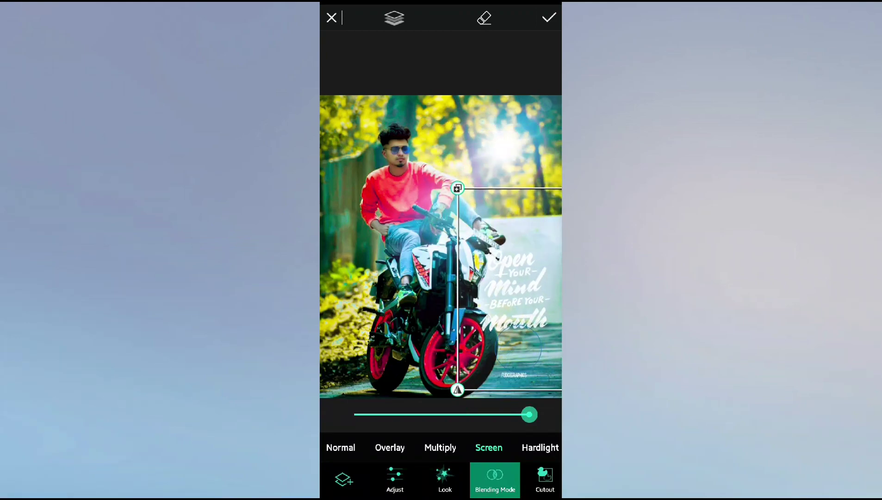
{"action": "left_click_drag", "start_coordinate": [389, 139], "coordinate": [467, 141]}
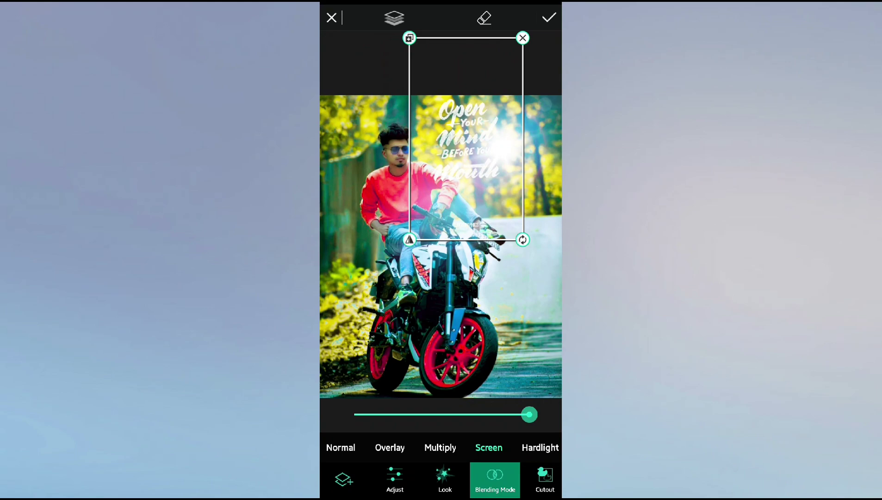
Compare other blend modes, keep Screen, move the text lower right, and save it
{"action": "left_click", "coordinate": [539, 447]}
{"action": "left_click", "coordinate": [440, 447]}
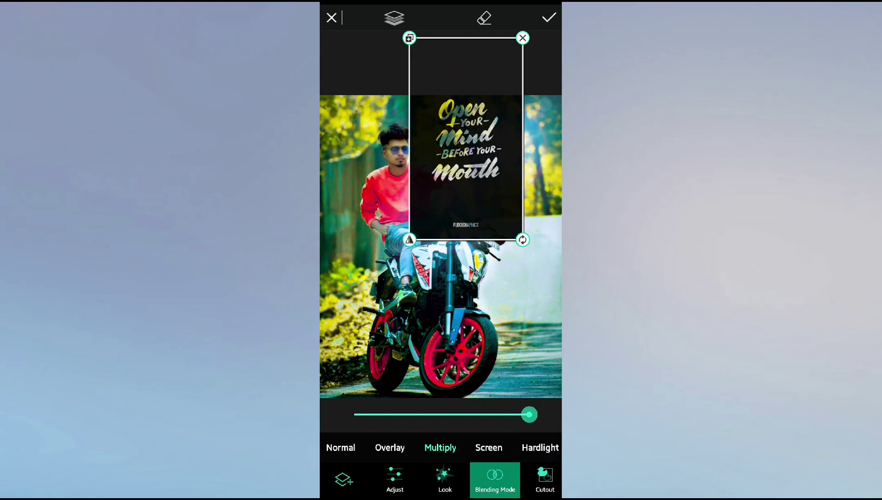
{"action": "left_click", "coordinate": [488, 447]}
{"action": "left_click", "coordinate": [389, 446]}
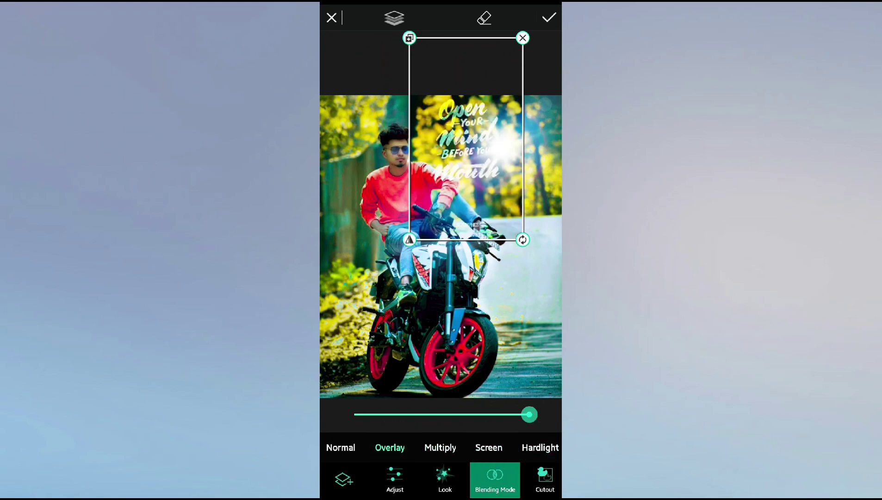
{"action": "left_click_drag", "start_coordinate": [465, 139], "coordinate": [515, 139]}
{"action": "left_click_drag", "start_coordinate": [509, 306], "coordinate": [510, 306]}
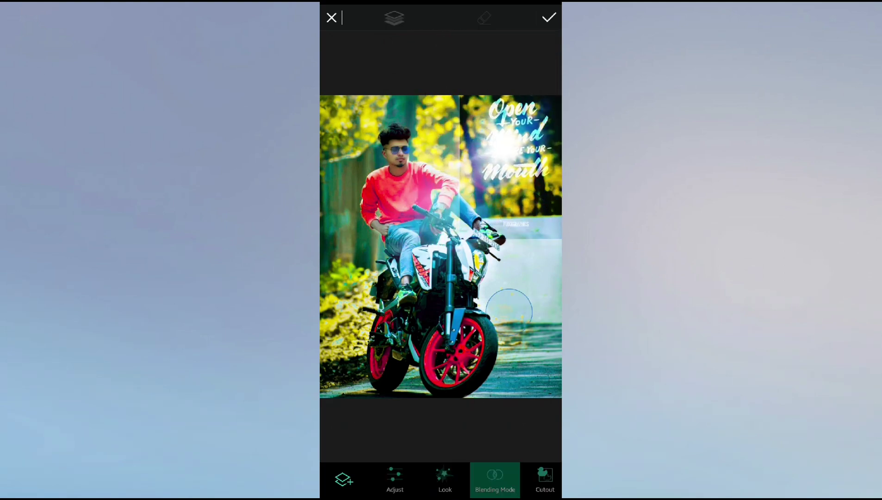
{"action": "left_click", "coordinate": [488, 447]}
{"action": "mouse_move", "coordinate": [516, 208]}
{"action": "left_mouse_down"}
{"action": "mouse_move", "coordinate": [517, 420]}
{"action": "mouse_move", "coordinate": [474, 418]}
{"action": "mouse_move", "coordinate": [532, 407]}
{"action": "mouse_move", "coordinate": [507, 405]}
{"action": "mouse_move", "coordinate": [501, 393]}
{"action": "mouse_move", "coordinate": [510, 379]}
{"action": "left_mouse_up"}
{"action": "left_click", "coordinate": [549, 17]}
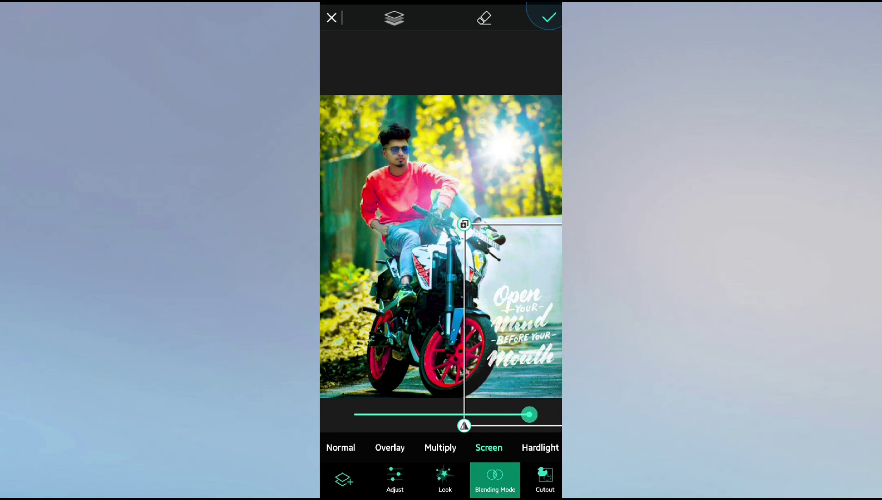
{"action": "left_click", "coordinate": [520, 280]}
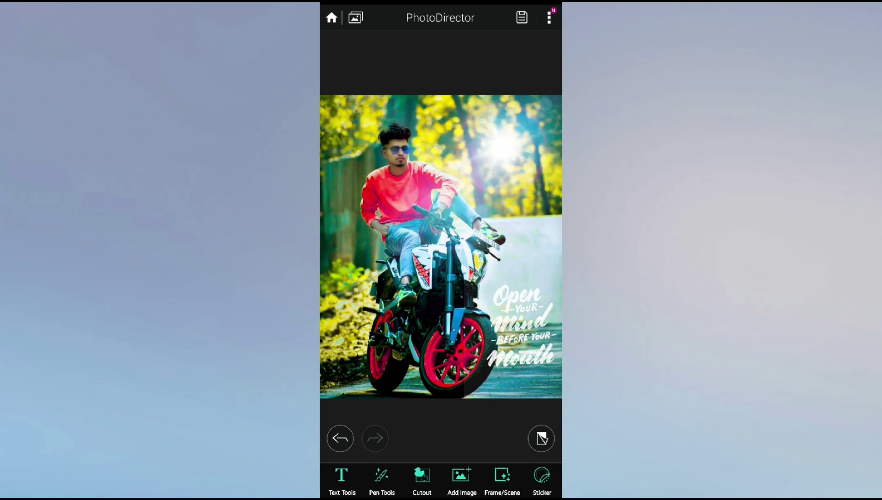
Add the plain white border frame and save the finished photo
{"action": "left_click", "coordinate": [502, 476]}
{"action": "left_click", "coordinate": [473, 440]}
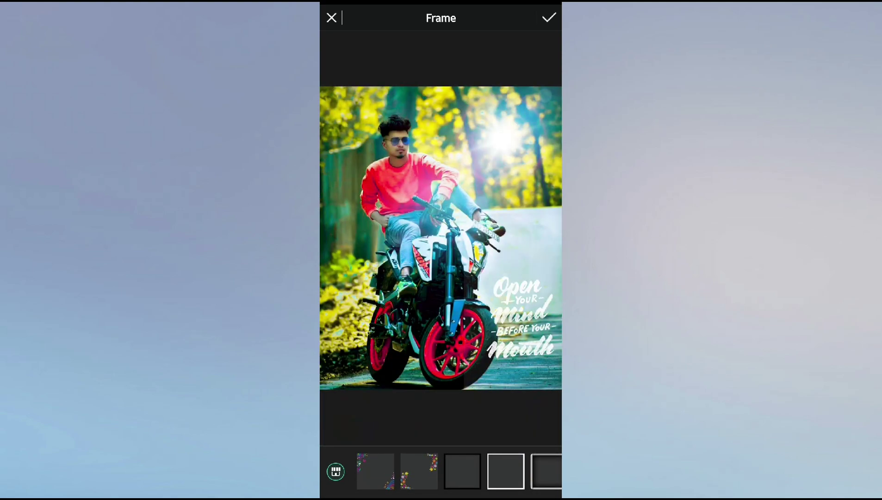
{"action": "left_click", "coordinate": [462, 471]}
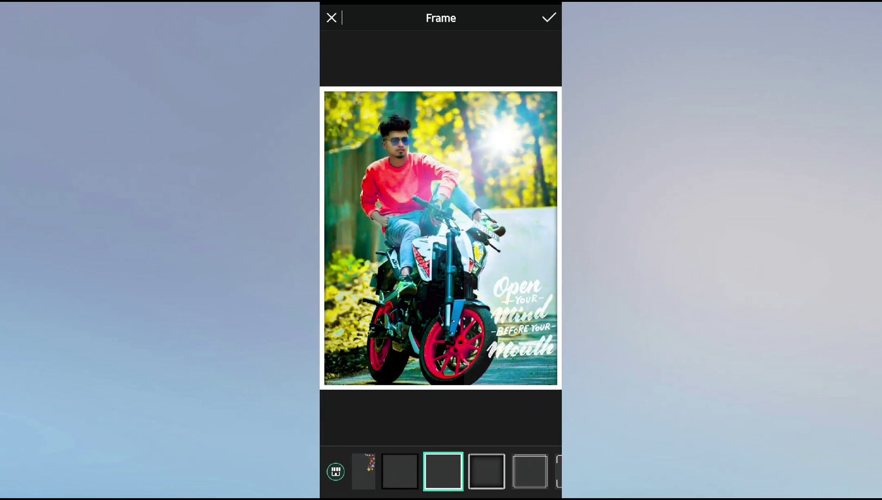
{"action": "scroll", "coordinate": [457, 470], "scroll_direction": "right", "scroll_amount": 5}
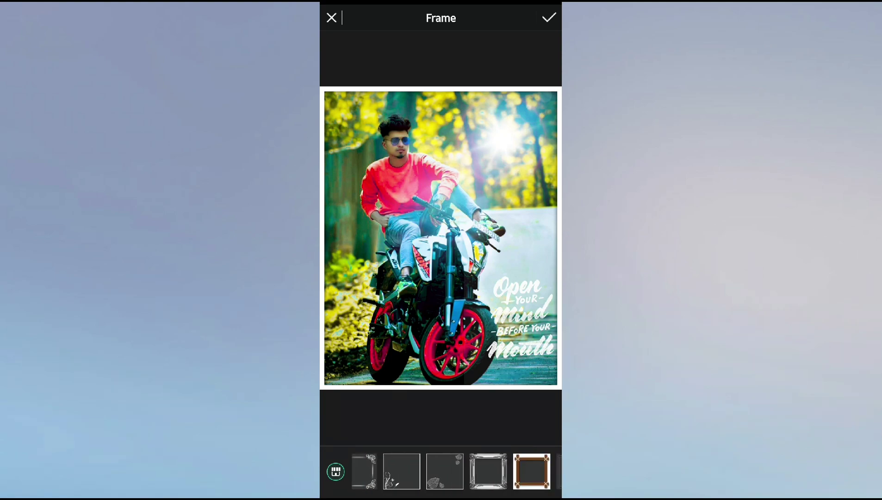
{"action": "scroll", "coordinate": [457, 471], "scroll_direction": "left", "scroll_amount": 5}
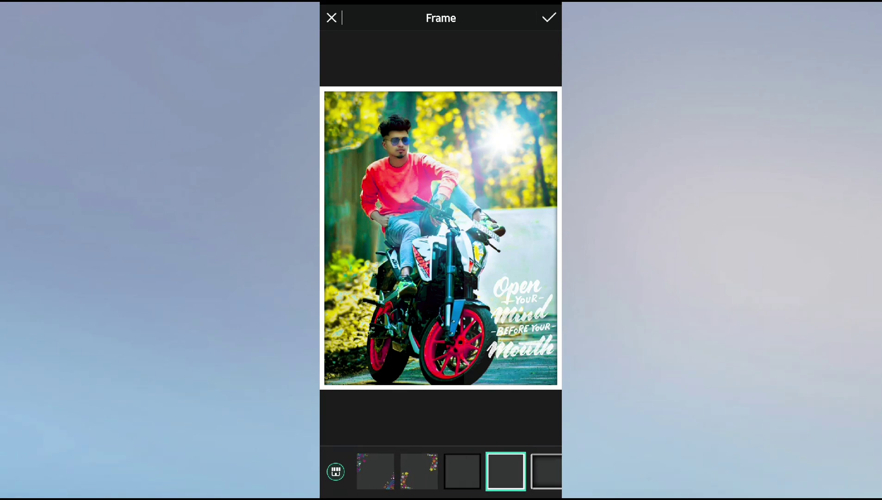
{"action": "left_click", "coordinate": [548, 17]}
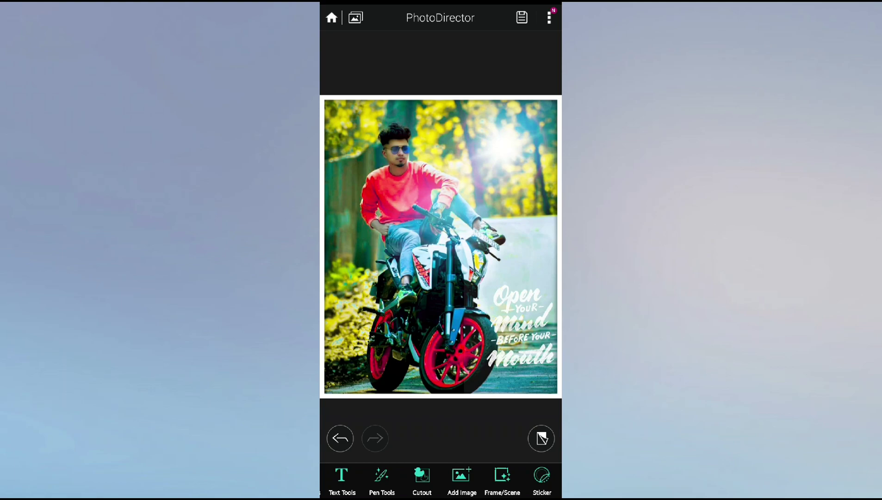
{"action": "left_click", "coordinate": [521, 17]}
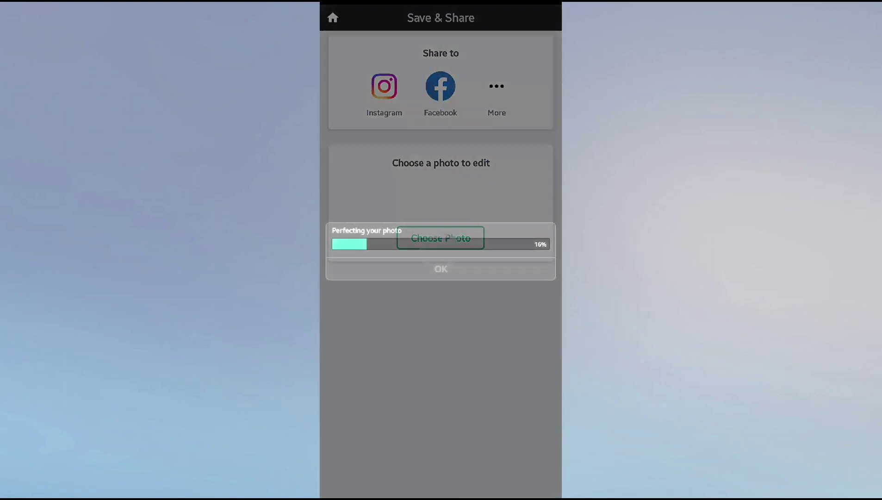